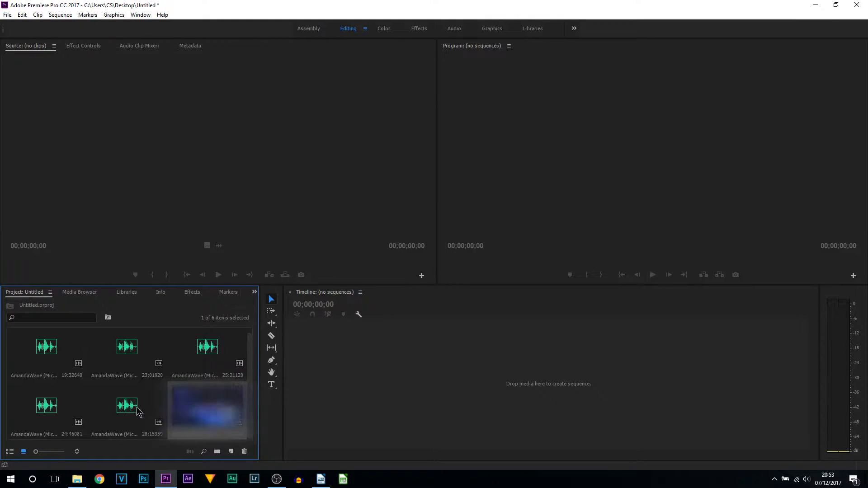
Select all six project items: Amanda_MAIN video and the five AmandaWave recordings.
{"action": "left_click", "coordinate": [50, 363]}
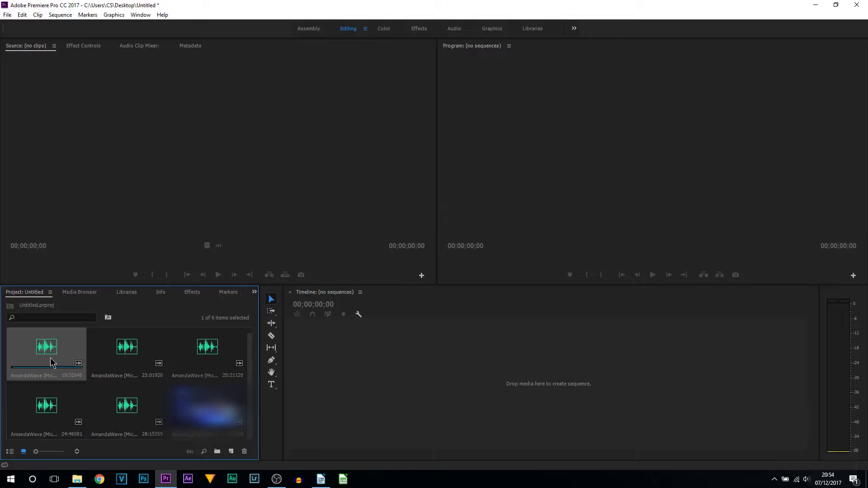
{"action": "key", "text": "ctrl+a"}
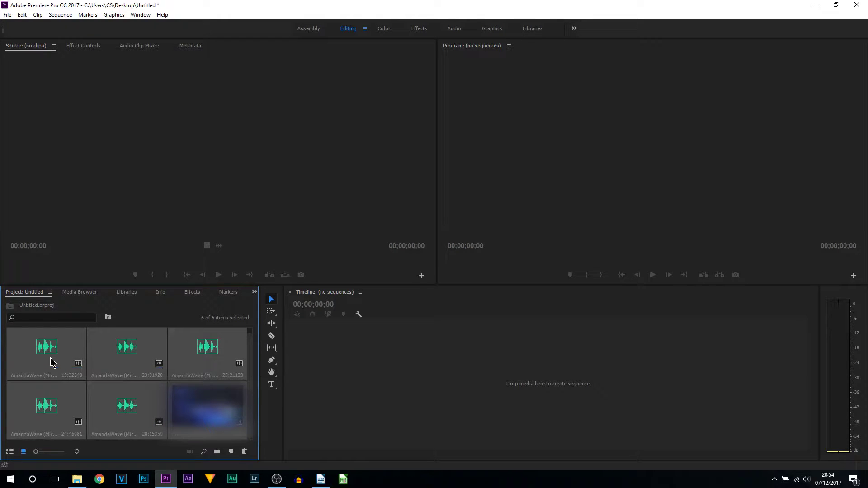
Merge the selected clips, synced by Audio on track channel 1 with the first AmandaWave recording.
{"action": "right_click", "coordinate": [117, 368]}
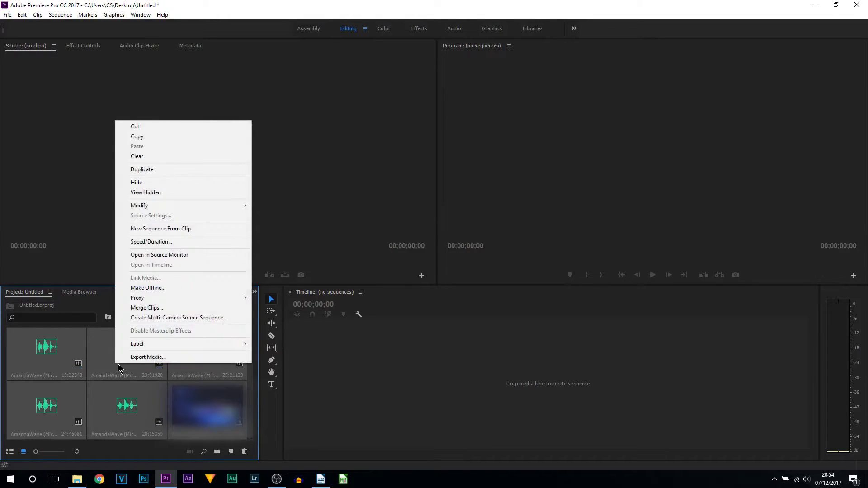
{"action": "left_click", "coordinate": [158, 311]}
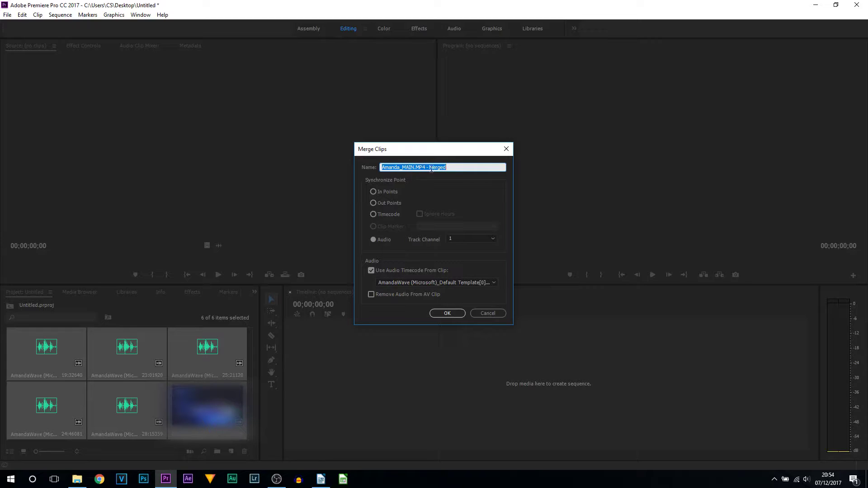
{"action": "left_click", "coordinate": [447, 167]}
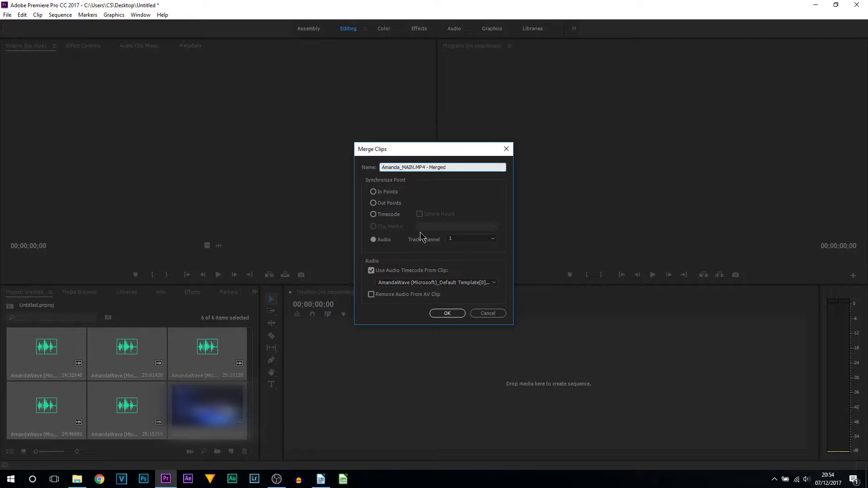
{"action": "left_click", "coordinate": [375, 240]}
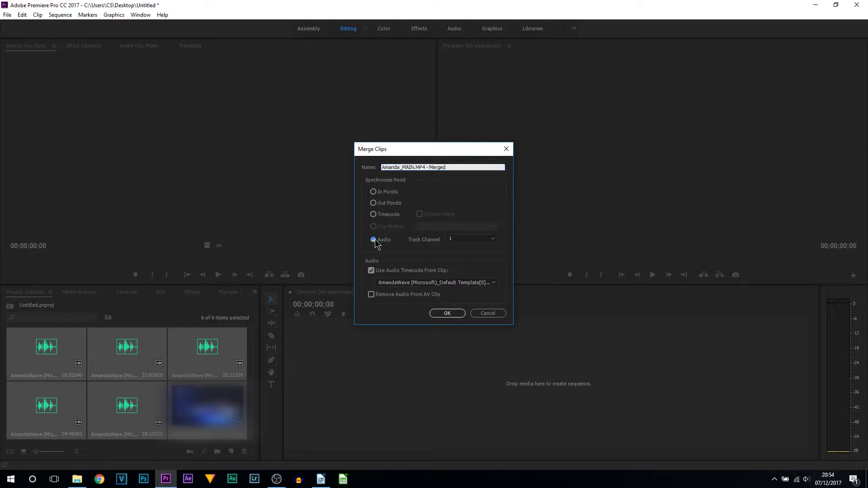
{"action": "left_click", "coordinate": [471, 239]}
{"action": "left_click", "coordinate": [469, 250]}
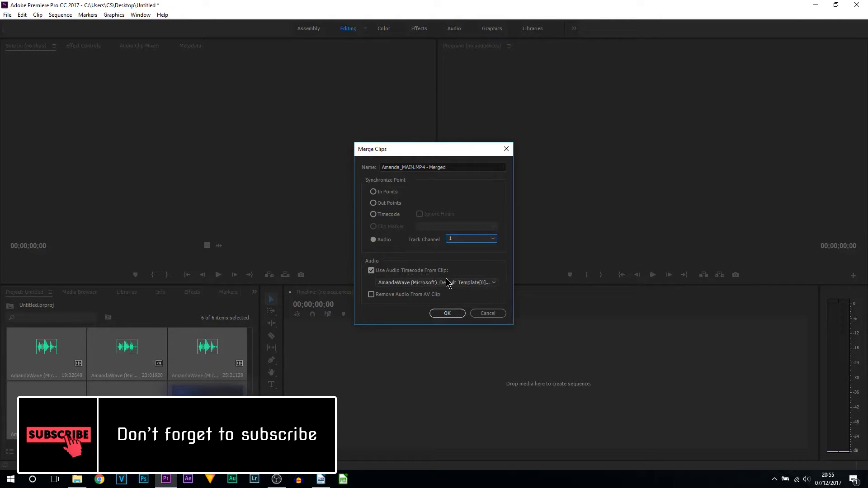
{"action": "left_click", "coordinate": [429, 284]}
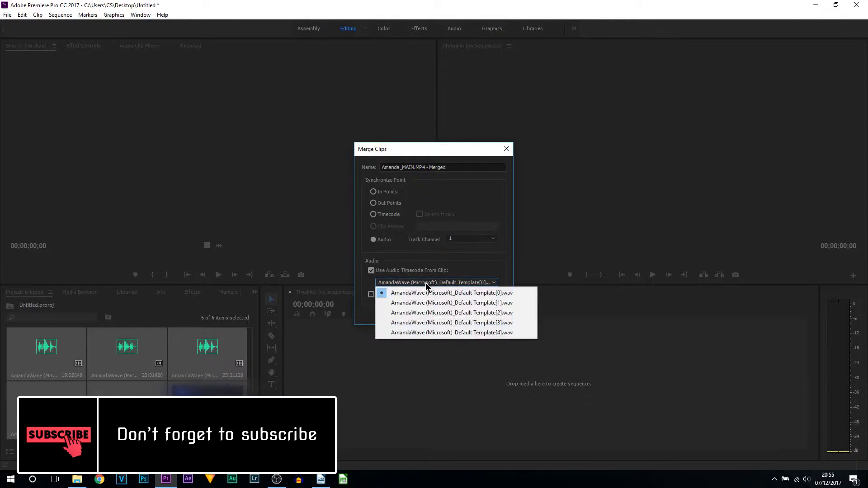
{"action": "left_click", "coordinate": [497, 294]}
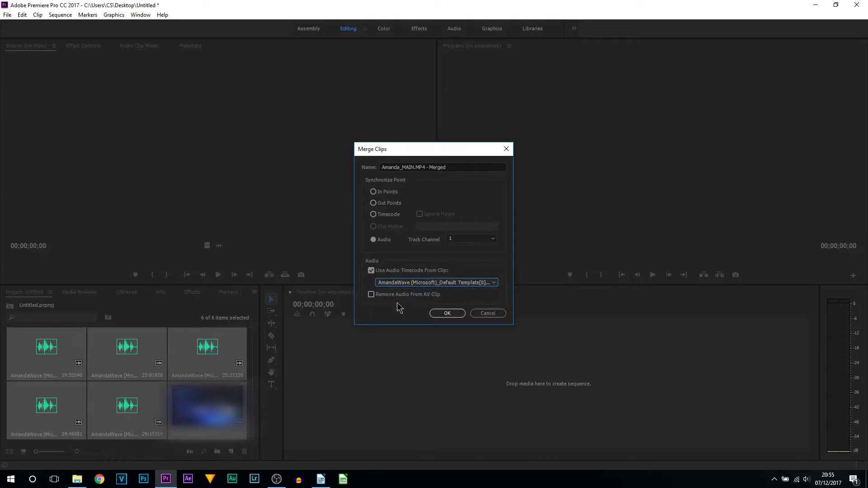
{"action": "left_click", "coordinate": [447, 314]}
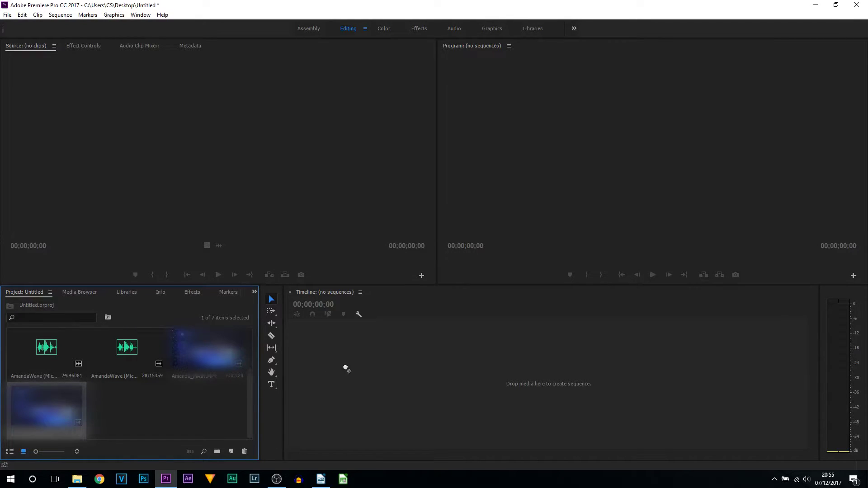
Drop the merged clip onto the empty Timeline to create the Amanda_MAIN sequence.
{"action": "left_click_drag", "start_coordinate": [359, 374], "coordinate": [360, 375]}
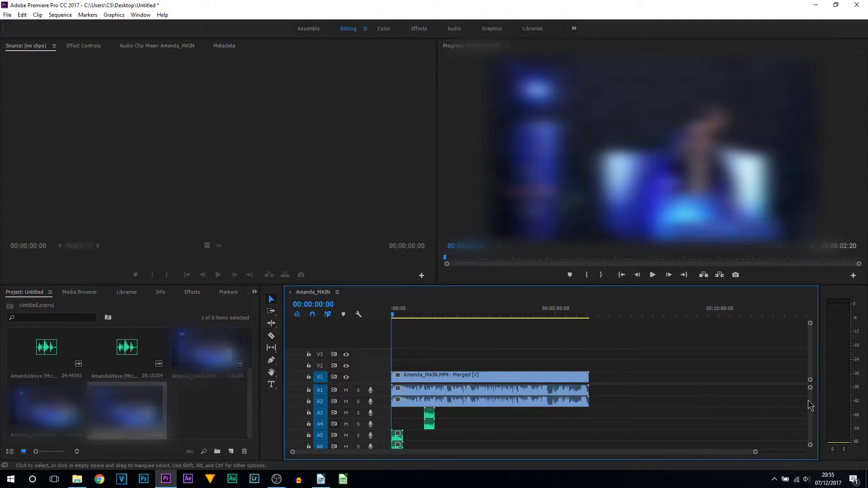
{"action": "left_click", "coordinate": [477, 377]}
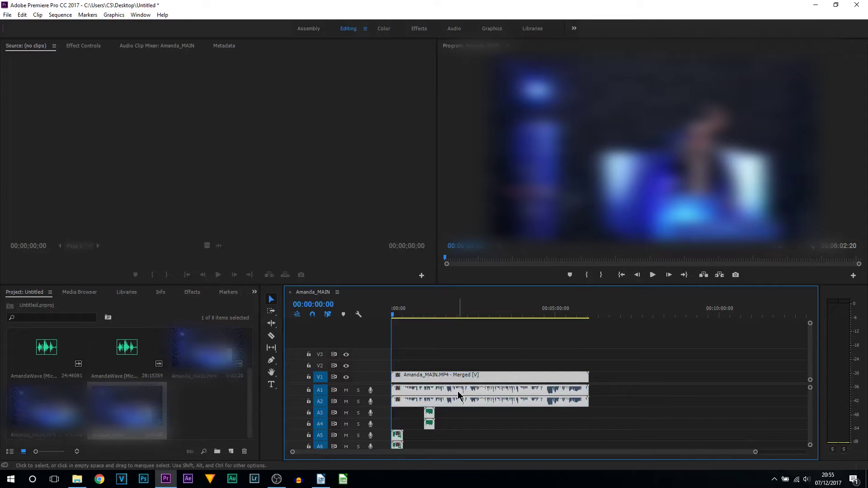
{"action": "left_click_drag", "start_coordinate": [601, 408], "coordinate": [441, 416]}
{"action": "scroll", "coordinate": [809, 411], "scroll_direction": "down", "scroll_amount": 4}
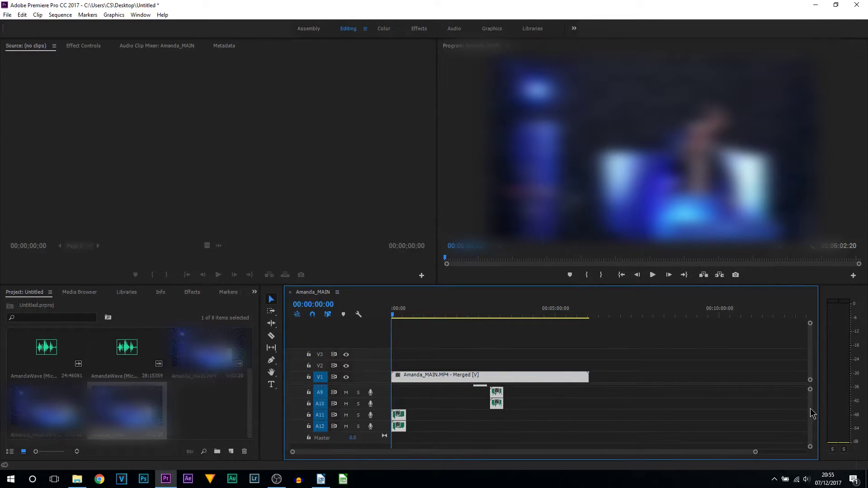
{"action": "scroll", "coordinate": [810, 414], "scroll_direction": "up", "scroll_amount": 4}
{"action": "scroll", "coordinate": [810, 414], "scroll_direction": "down", "scroll_amount": 4}
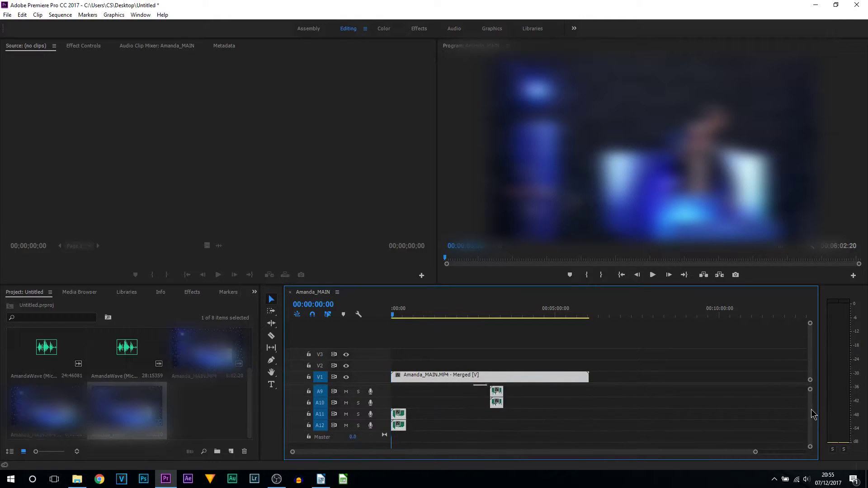
Zoom the timeline in and inspect the synced audio tracks down to A10.
{"action": "left_click_drag", "start_coordinate": [755, 452], "coordinate": [557, 459]}
{"action": "left_click", "coordinate": [481, 403]}
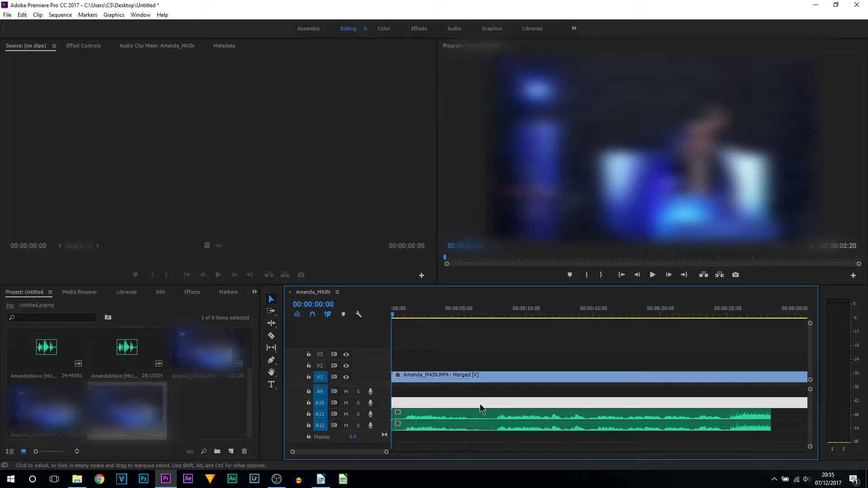
{"action": "scroll", "coordinate": [813, 423], "scroll_direction": "up", "scroll_amount": 4}
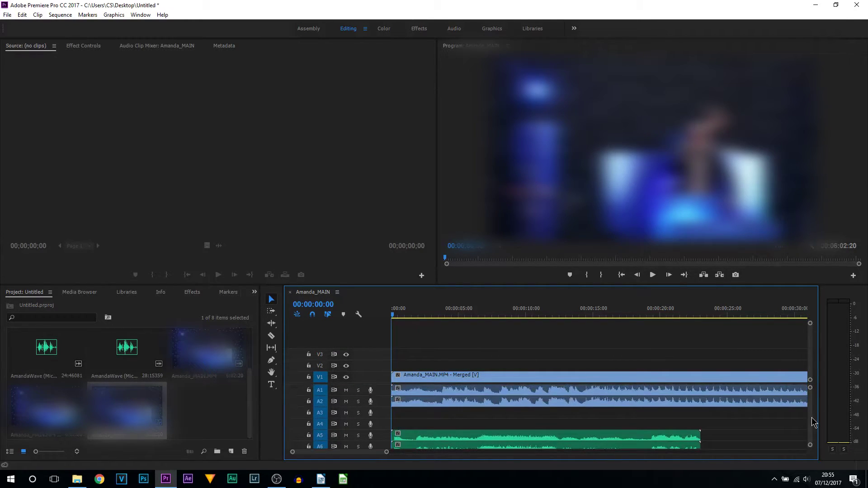
{"action": "scroll", "coordinate": [812, 422], "scroll_direction": "down", "scroll_amount": 5}
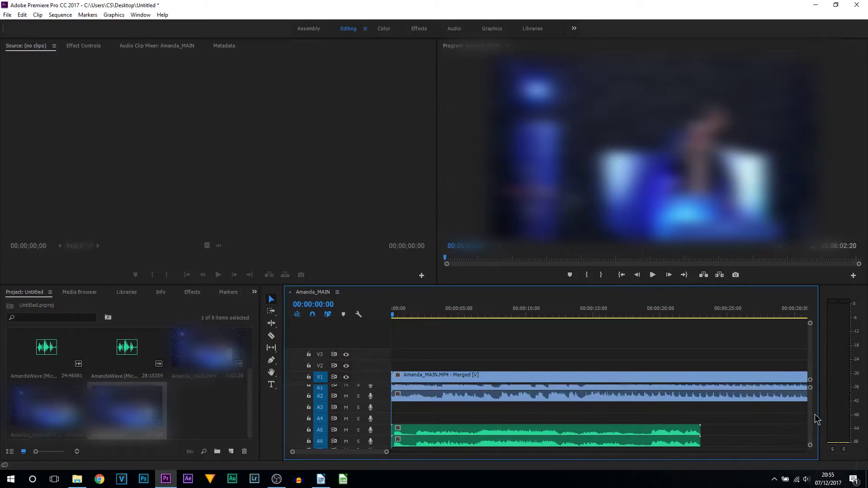
{"action": "scroll", "coordinate": [817, 427], "scroll_direction": "up", "scroll_amount": 4}
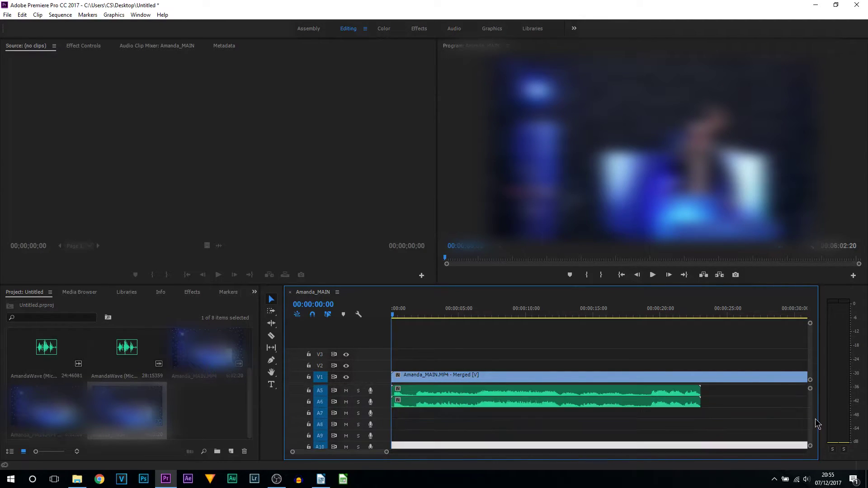
{"action": "scroll", "coordinate": [817, 421], "scroll_direction": "down", "scroll_amount": 3}
{"action": "scroll", "coordinate": [815, 416], "scroll_direction": "up", "scroll_amount": 3}
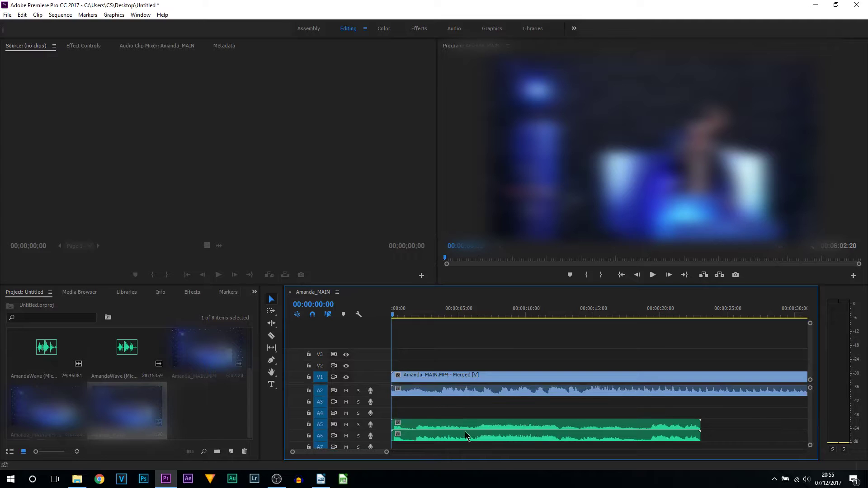
Zoom the timeline out to show the whole six-minute sequence.
{"action": "left_click_drag", "start_coordinate": [387, 452], "coordinate": [453, 455]}
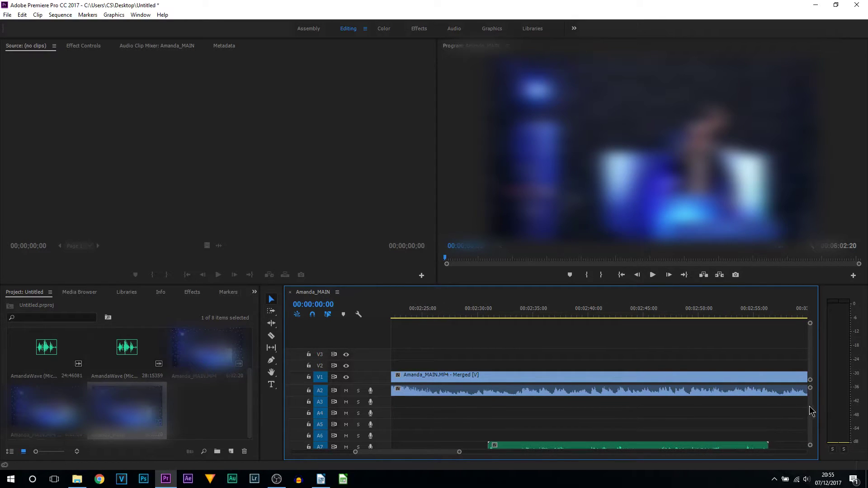
{"action": "scroll", "coordinate": [810, 411], "scroll_direction": "down", "scroll_amount": 5}
{"action": "scroll", "coordinate": [811, 415], "scroll_direction": "up", "scroll_amount": 3}
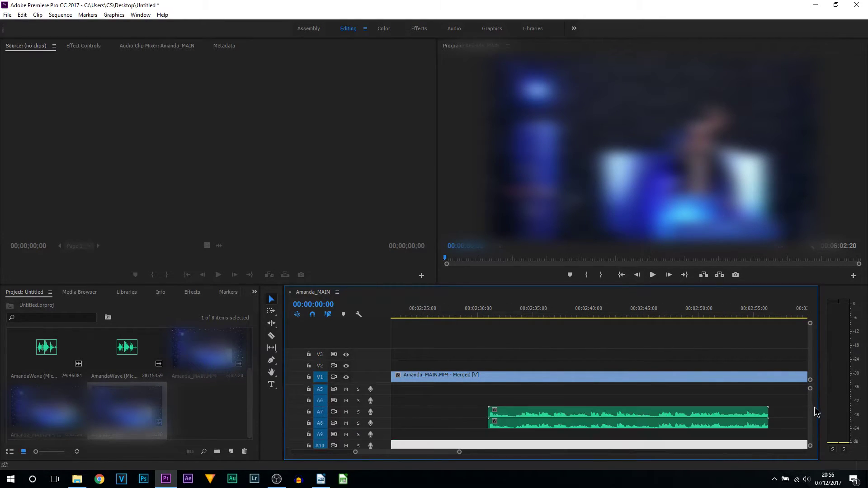
{"action": "scroll", "coordinate": [817, 412], "scroll_direction": "down", "scroll_amount": 2}
{"action": "scroll", "coordinate": [816, 411], "scroll_direction": "up", "scroll_amount": 4}
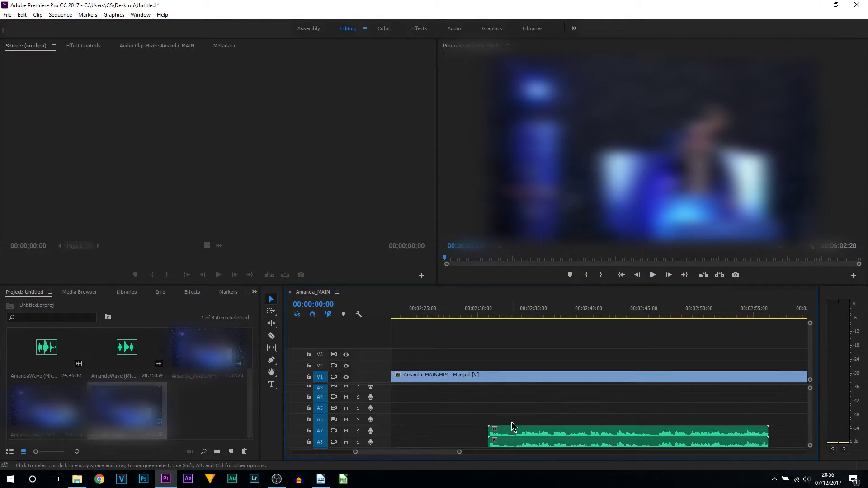
{"action": "left_click_drag", "start_coordinate": [460, 452], "coordinate": [633, 452]}
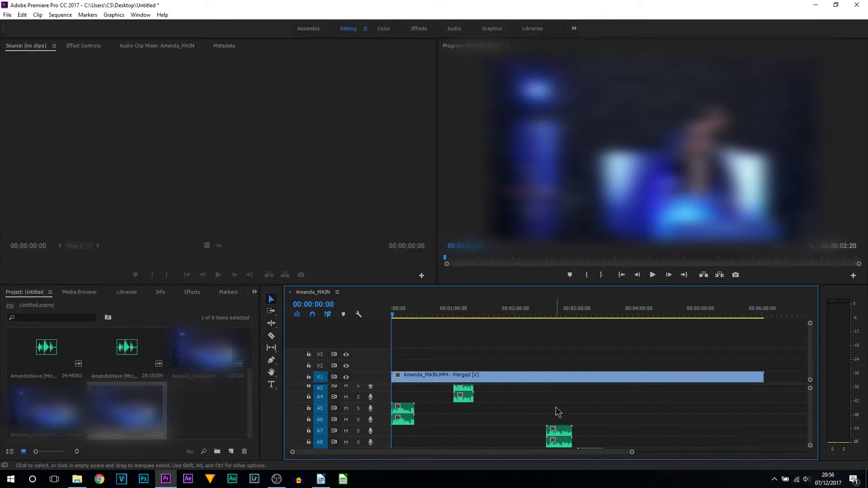
Shrink audio track heights and drag the WAV clips from A7/A8 up onto A3–A4.
{"action": "left_click", "coordinate": [560, 440]}
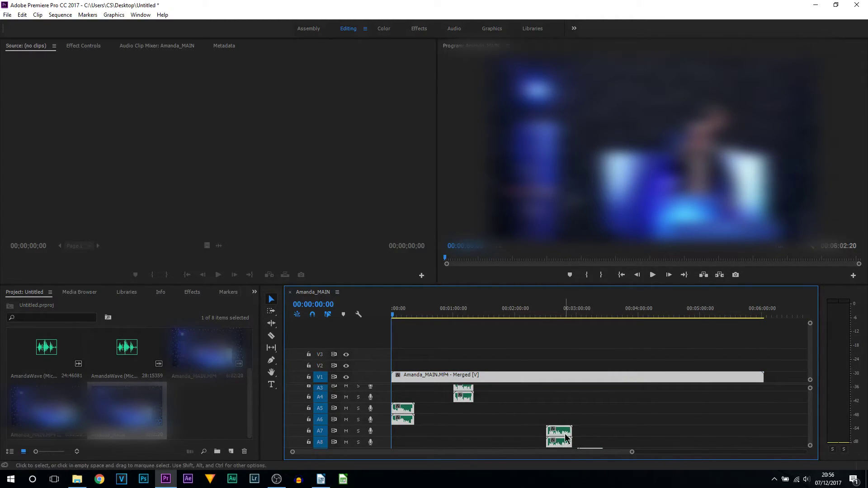
{"action": "right_click", "coordinate": [564, 437]}
{"action": "left_click_drag", "start_coordinate": [557, 388], "coordinate": [571, 452]}
{"action": "scroll", "coordinate": [554, 407], "scroll_direction": "down", "scroll_amount": 2}
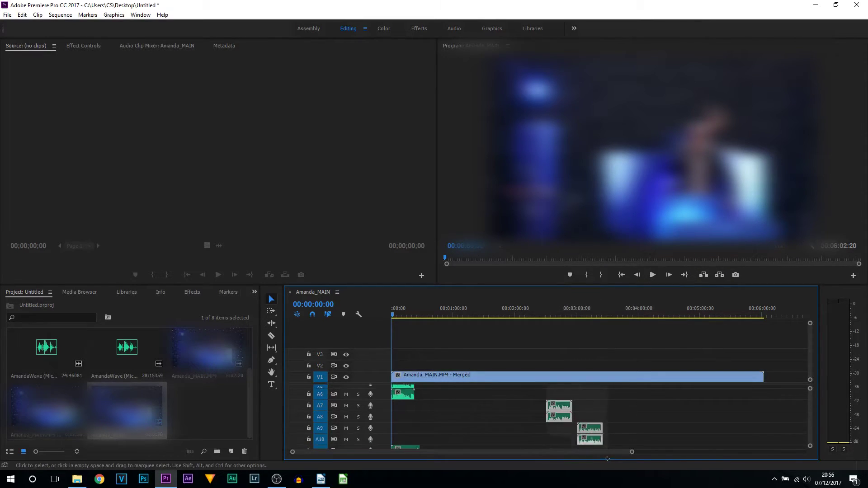
{"action": "key", "text": "alt+minus"}
{"action": "key", "text": "alt+minus"}
{"action": "key", "text": "alt+minus"}
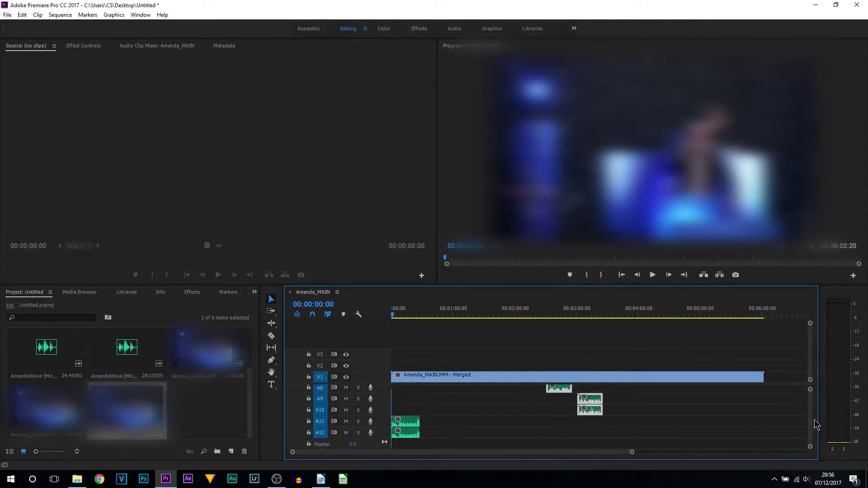
{"action": "left_click_drag", "start_coordinate": [563, 427], "coordinate": [593, 400]}
{"action": "left_click", "coordinate": [559, 318]}
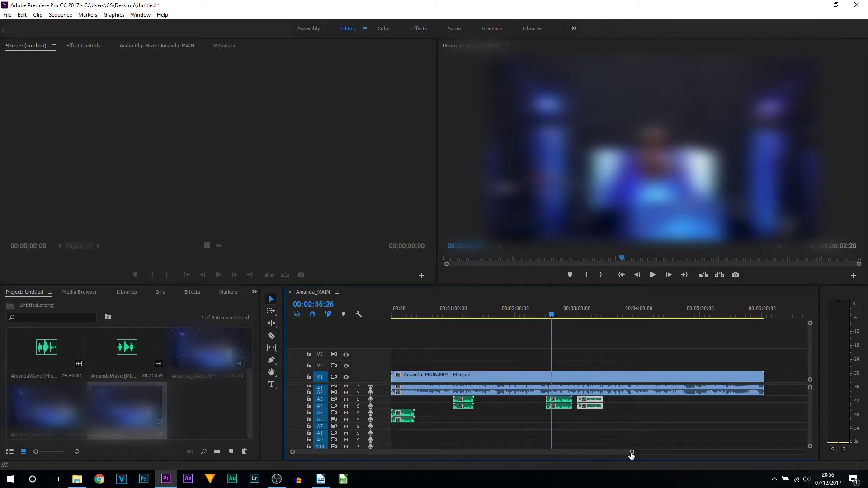
{"action": "key", "text": "="}
{"action": "left_click_drag", "start_coordinate": [574, 454], "coordinate": [426, 453]}
{"action": "left_click", "coordinate": [601, 423]}
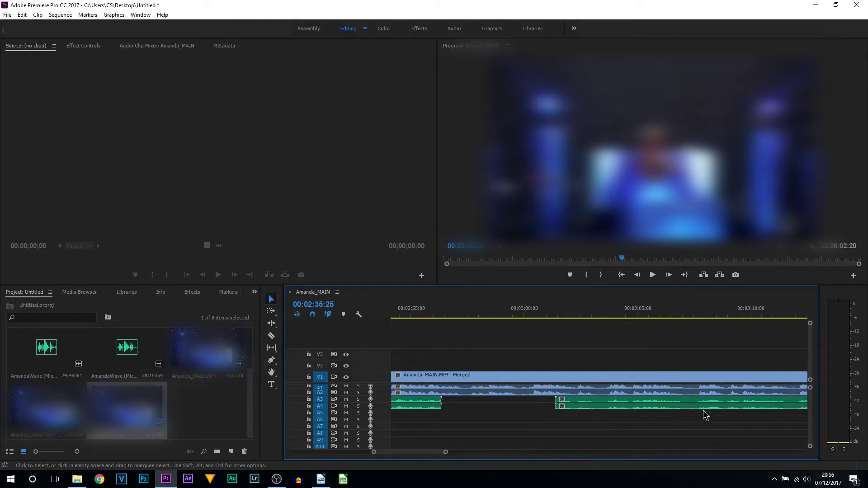
{"action": "left_click_drag", "start_coordinate": [433, 453], "coordinate": [340, 451]}
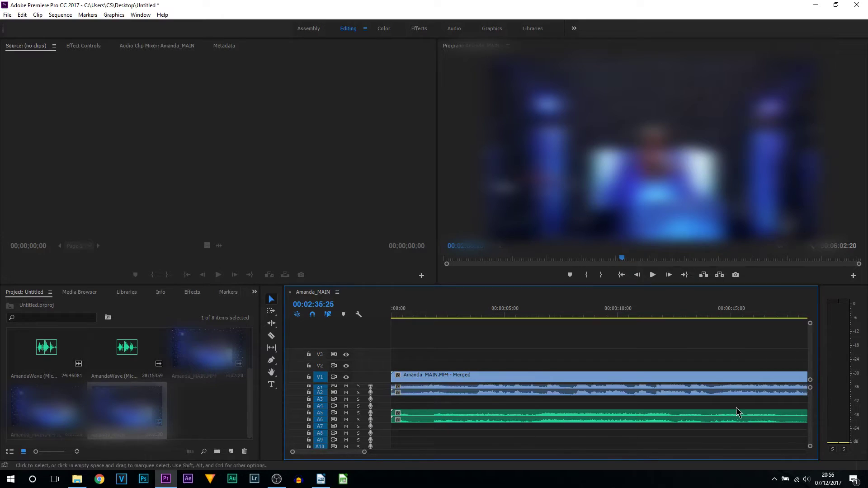
{"action": "left_click_drag", "start_coordinate": [362, 452], "coordinate": [425, 454]}
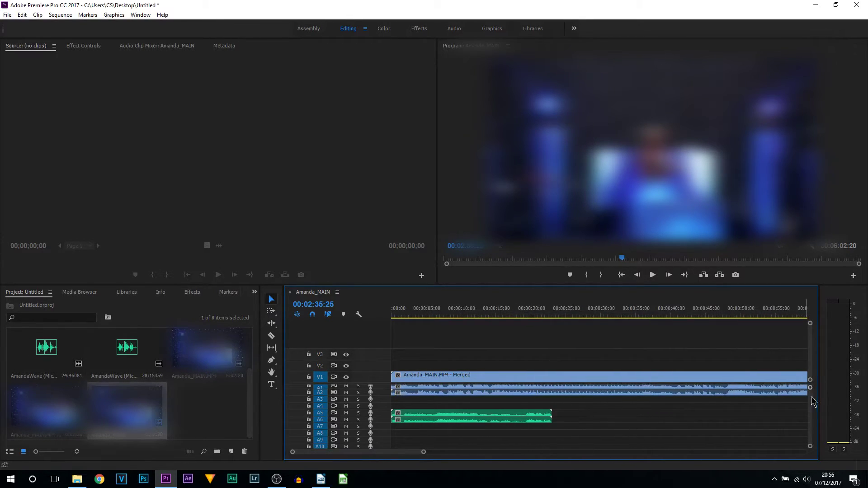
{"action": "scroll", "coordinate": [810, 407], "scroll_direction": "down", "scroll_amount": 2}
{"action": "scroll", "coordinate": [812, 406], "scroll_direction": "up", "scroll_amount": 2}
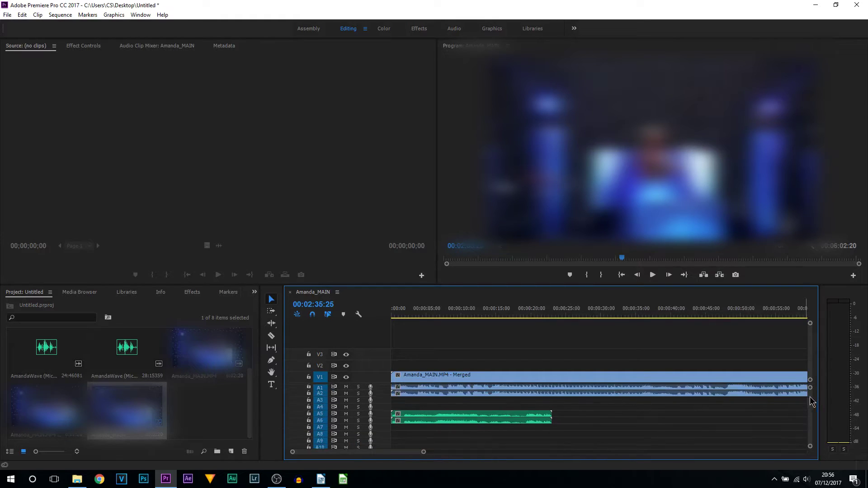
{"action": "left_click_drag", "start_coordinate": [452, 453], "coordinate": [583, 453]}
{"action": "left_click", "coordinate": [486, 312]}
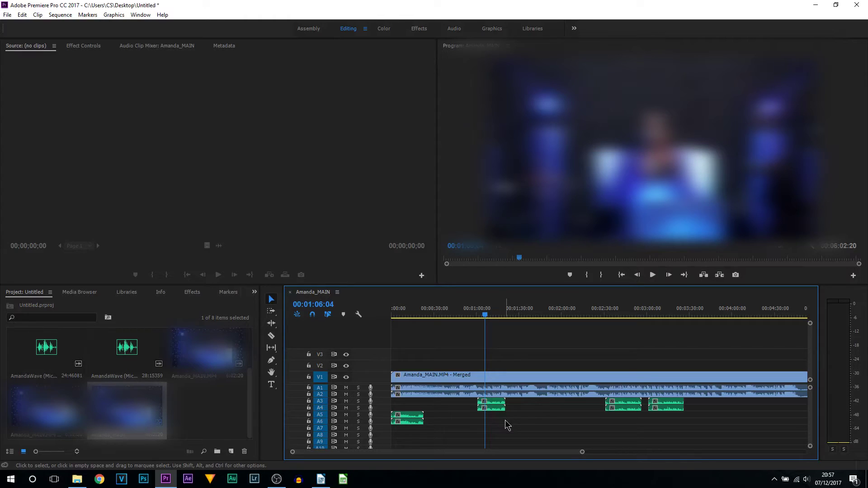
{"action": "left_click", "coordinate": [498, 402]}
{"action": "left_click", "coordinate": [684, 418]}
{"action": "right_click", "coordinate": [495, 410]}
{"action": "left_click", "coordinate": [523, 390]}
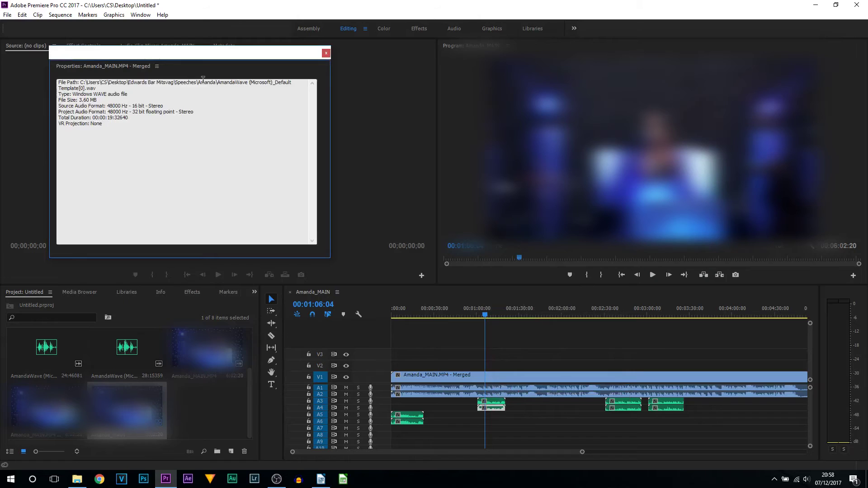
{"action": "left_click_drag", "start_coordinate": [234, 83], "coordinate": [96, 89]}
{"action": "left_click", "coordinate": [70, 93]}
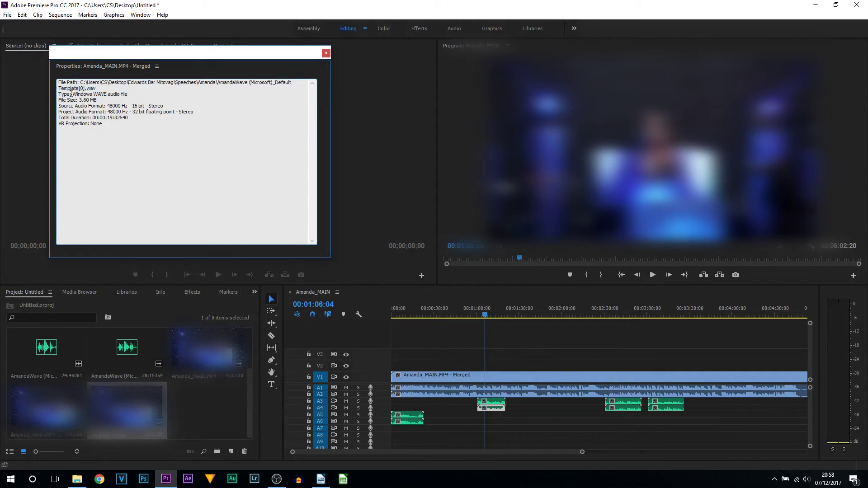
{"action": "left_click", "coordinate": [81, 90]}
{"action": "left_click_drag", "start_coordinate": [79, 89], "coordinate": [85, 88]}
{"action": "left_click", "coordinate": [326, 54]}
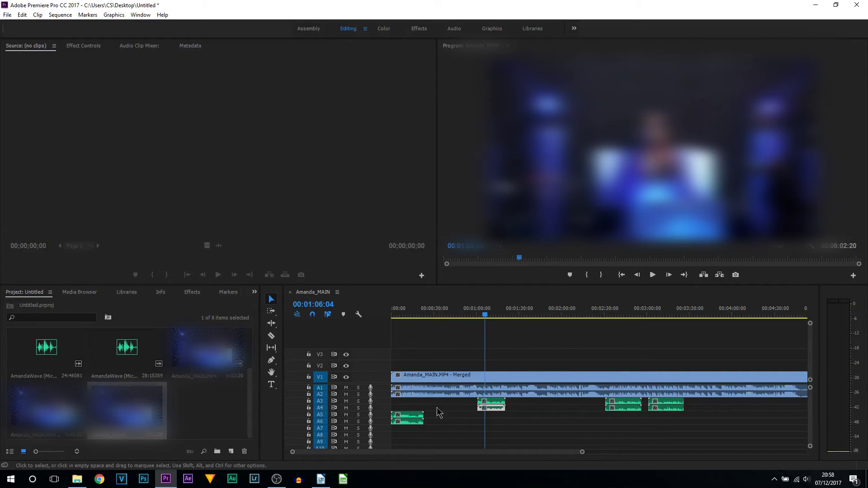
Place Amanda_1.MP4 on V4, aligned near the 00:01:02:10 playhead position.
{"action": "left_click_drag", "start_coordinate": [72, 484], "coordinate": [488, 420]}
{"action": "left_click_drag", "start_coordinate": [581, 455], "coordinate": [487, 457]}
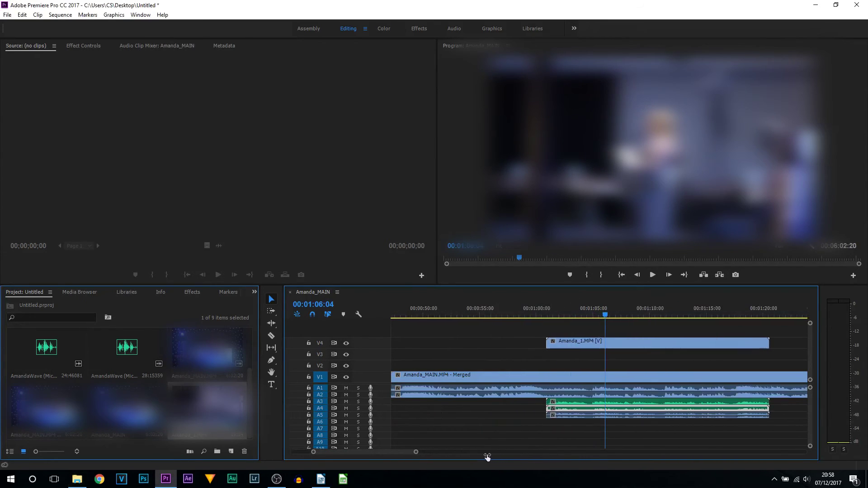
{"action": "left_click", "coordinate": [565, 314]}
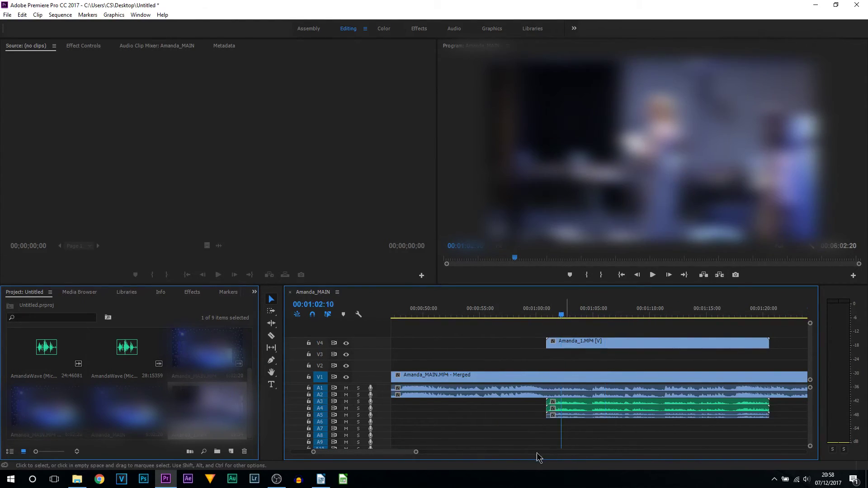
{"action": "left_click_drag", "start_coordinate": [415, 453], "coordinate": [360, 453]}
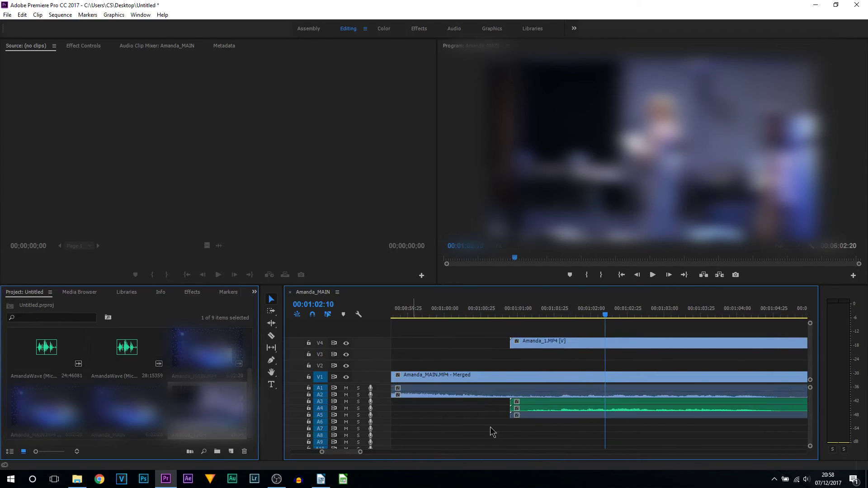
{"action": "left_click", "coordinate": [558, 384]}
{"action": "left_click", "coordinate": [559, 409]}
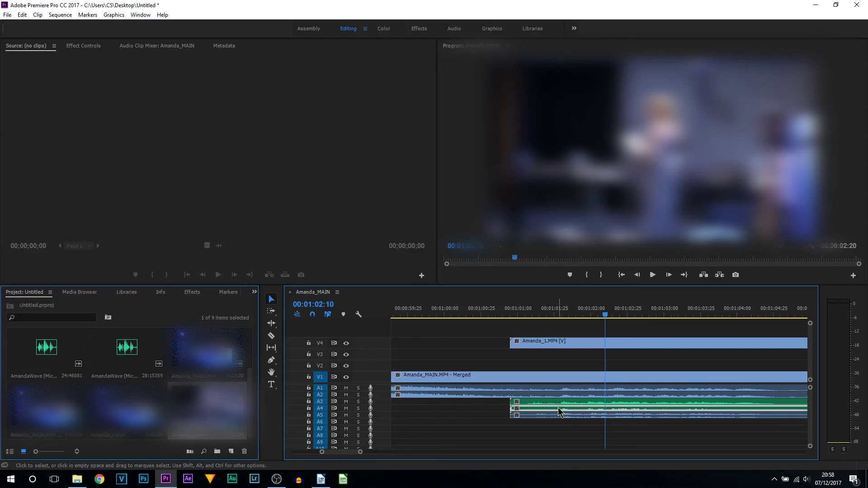
{"action": "left_click", "coordinate": [565, 403]}
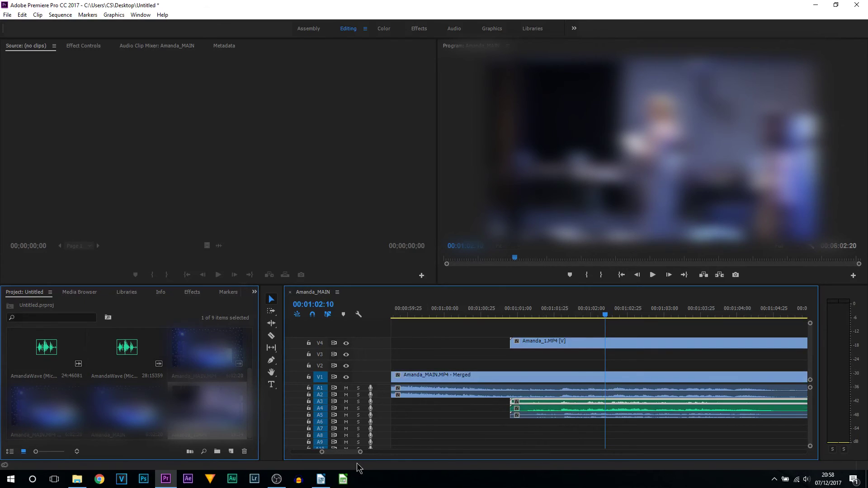
{"action": "left_click_drag", "start_coordinate": [362, 453], "coordinate": [433, 462]}
{"action": "key", "text": "equal"}
Mute audio tracks A3, A4 and A5, then zoom out to the full sequence.
{"action": "left_click", "coordinate": [346, 401]}
{"action": "left_click", "coordinate": [346, 408]}
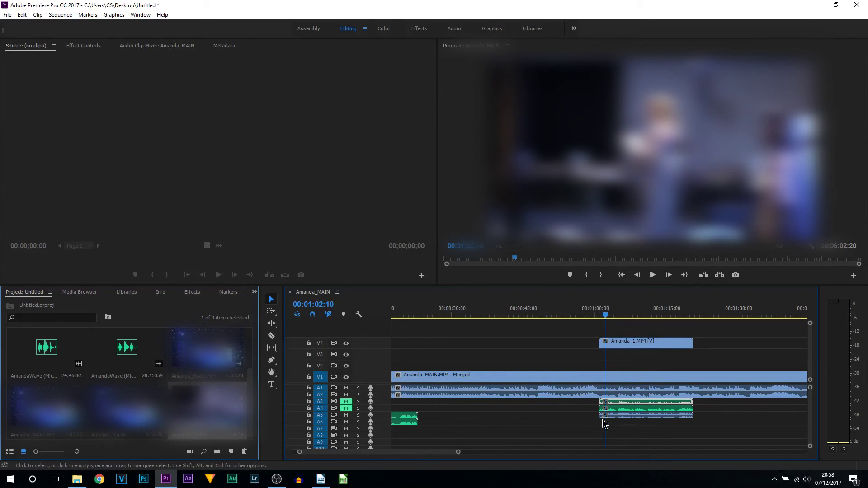
{"action": "left_click", "coordinate": [346, 416]}
{"action": "left_click_drag", "start_coordinate": [458, 452], "coordinate": [630, 461]}
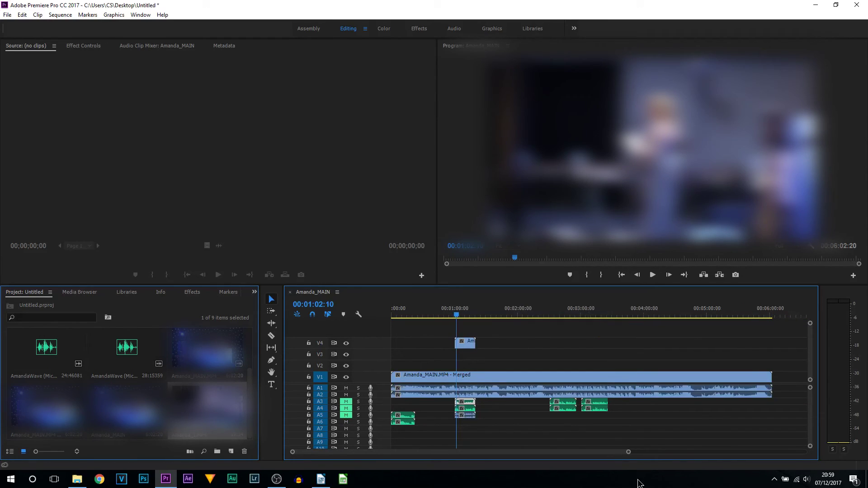